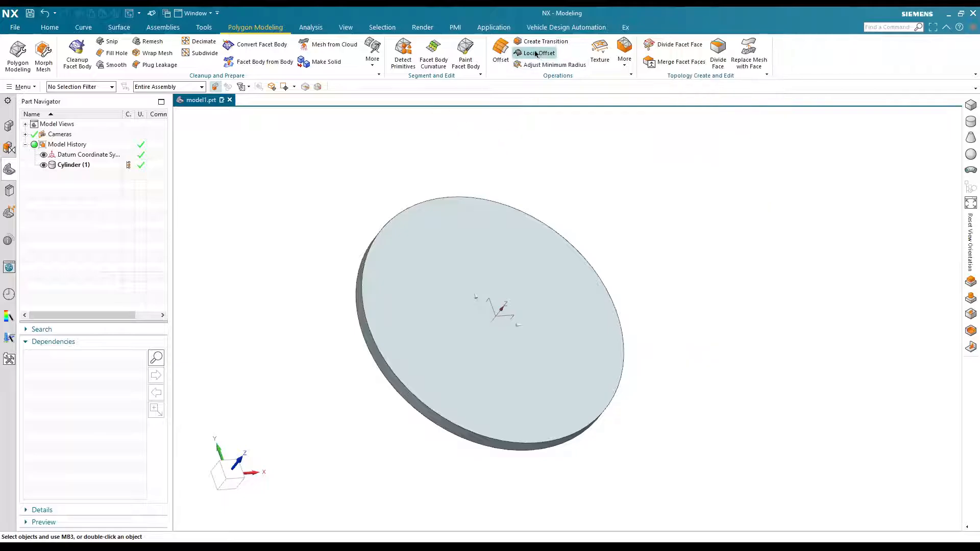
Start a Texture on the disc and create a UV parameterization of its flat front face, aligned to the face's circular edge
click(595, 53)
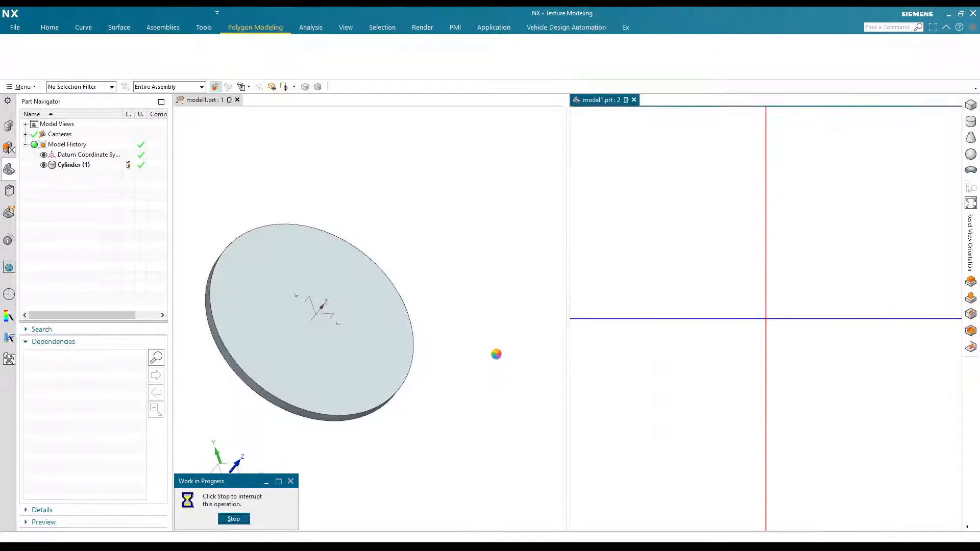
drag(361, 116, 448, 116)
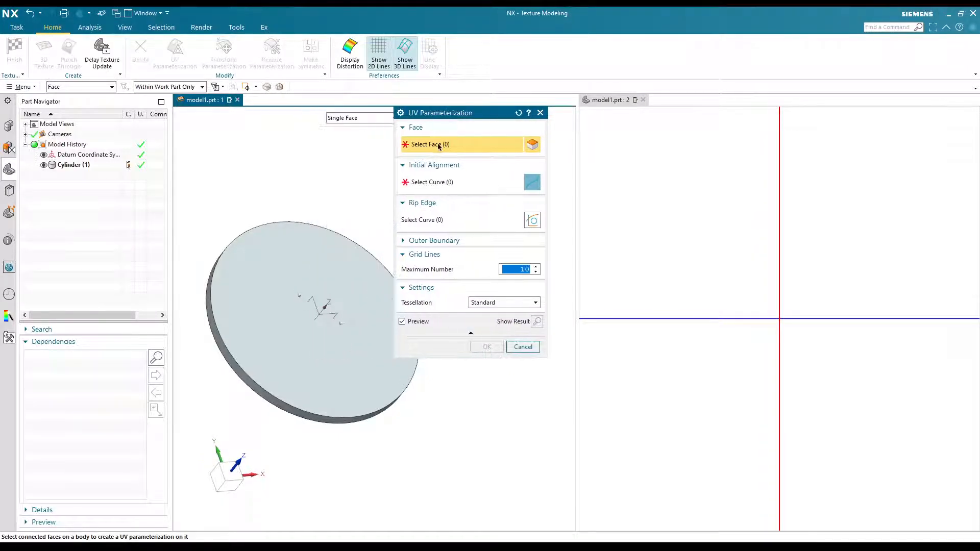
click(271, 298)
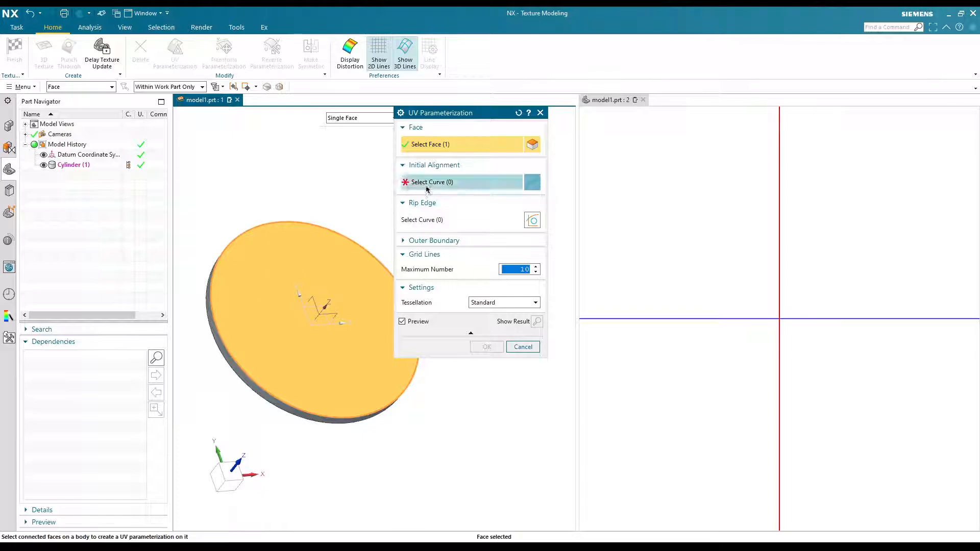
middle_drag(308, 217, 270, 249)
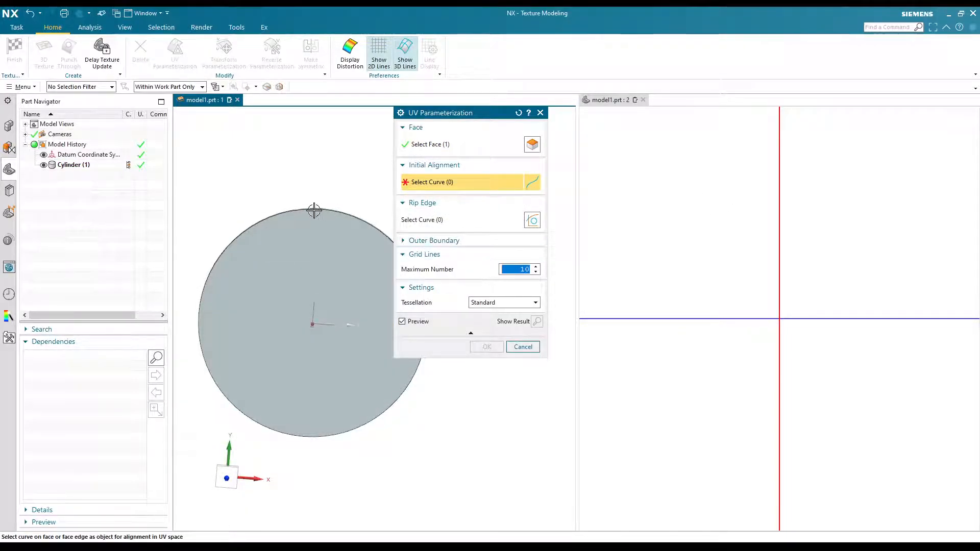
click(310, 211)
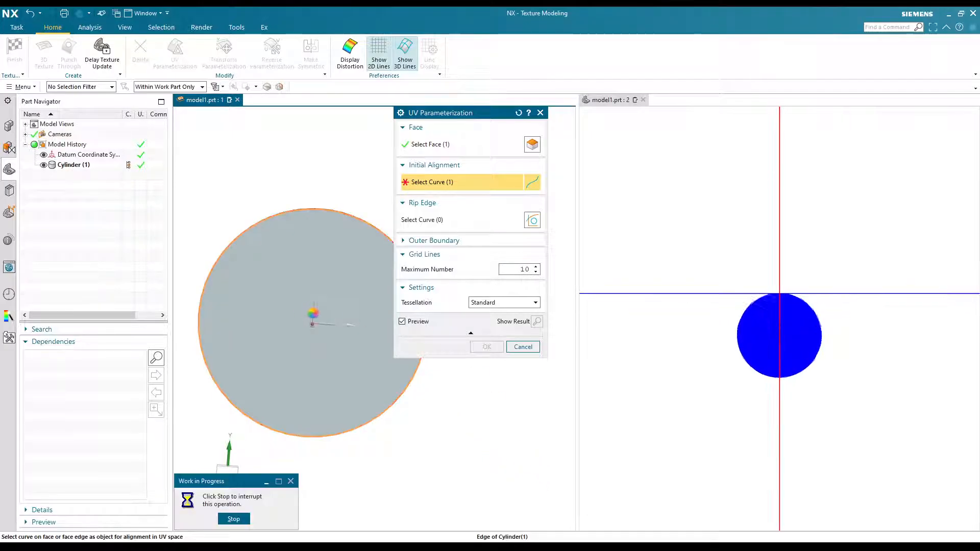
click(486, 347)
Try to compress the UV map along its vertical axis with Transform Parameterization, undo the scaling and close the command
scroll(715, 306, down, 3)
scroll(798, 265, up, 3)
scroll(669, 344, down, 3)
scroll(658, 334, up, 3)
scroll(678, 272, down, 3)
shift+middle_drag(687, 281, 716, 265)
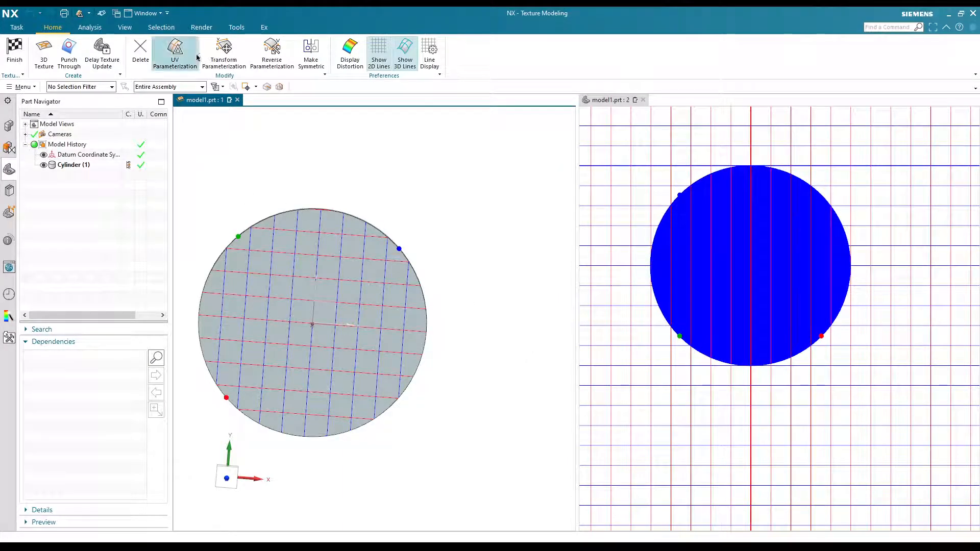
click(224, 51)
shift+middle_drag(773, 243, 773, 114)
scroll(834, 262, down, 3)
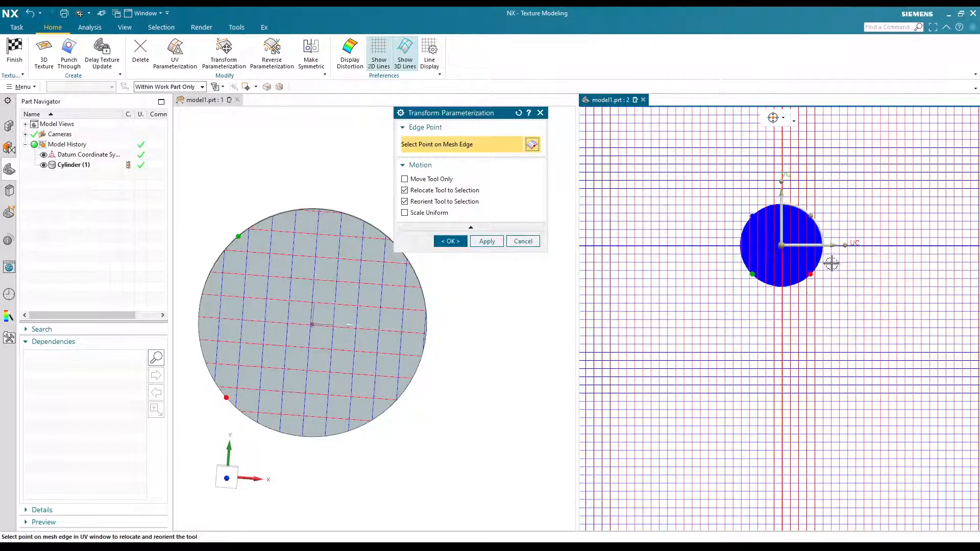
scroll(834, 261, up, 5)
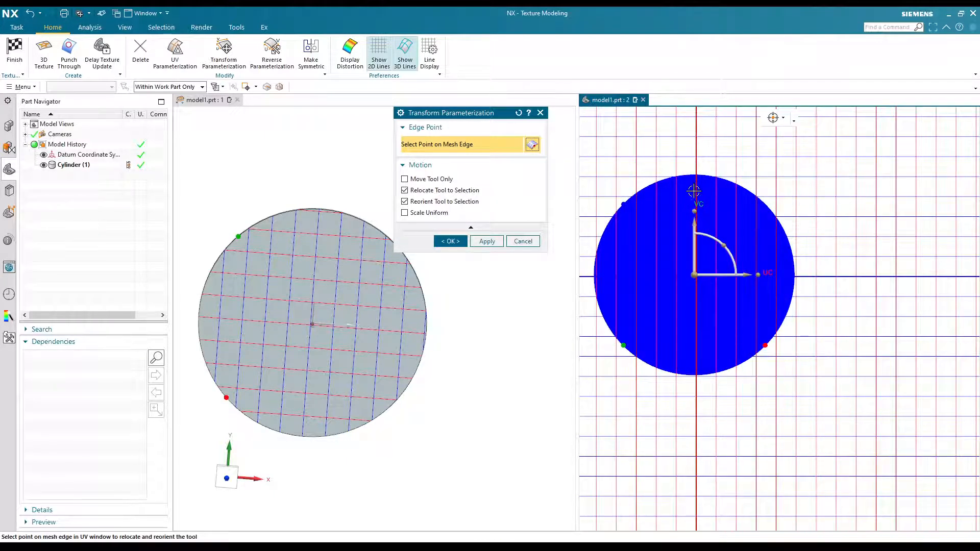
drag(694, 211, 696, 245)
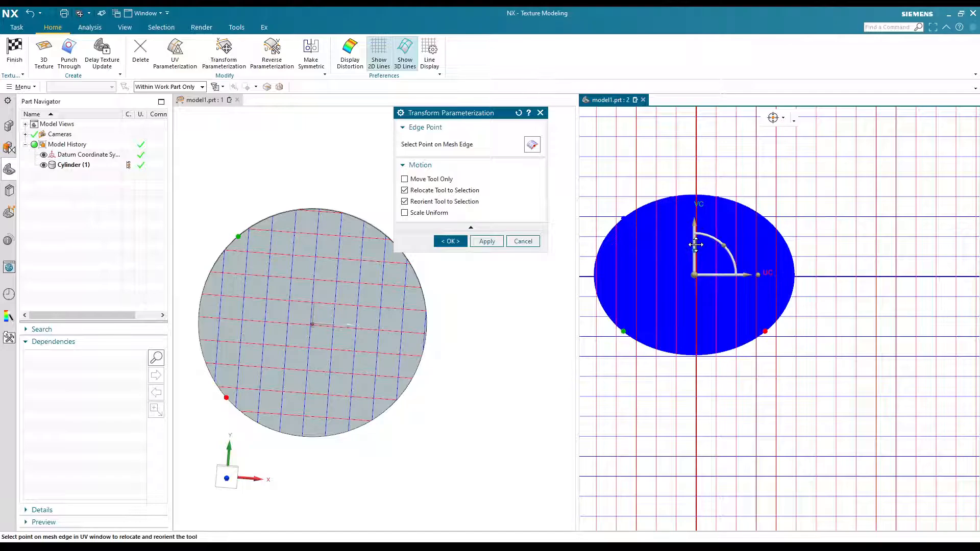
key(ctrl+z)
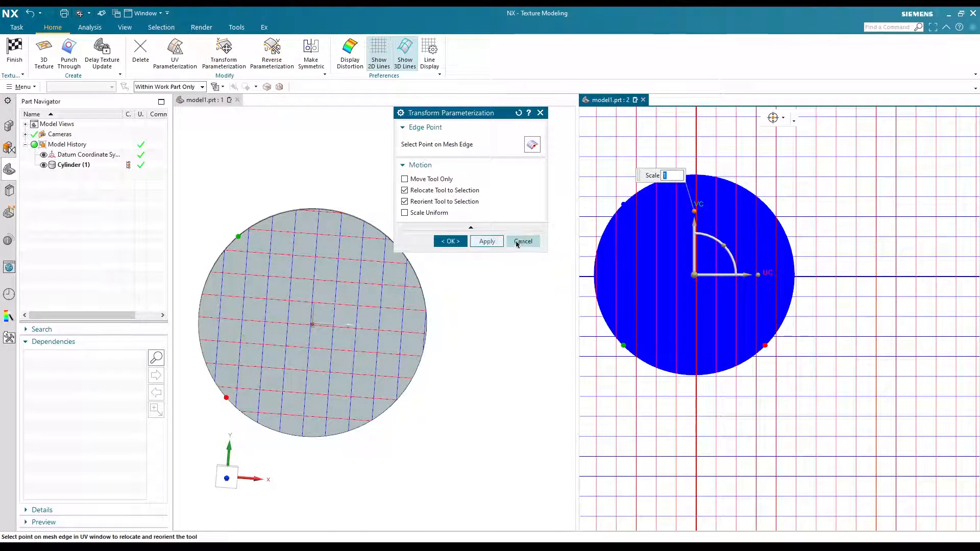
click(449, 241)
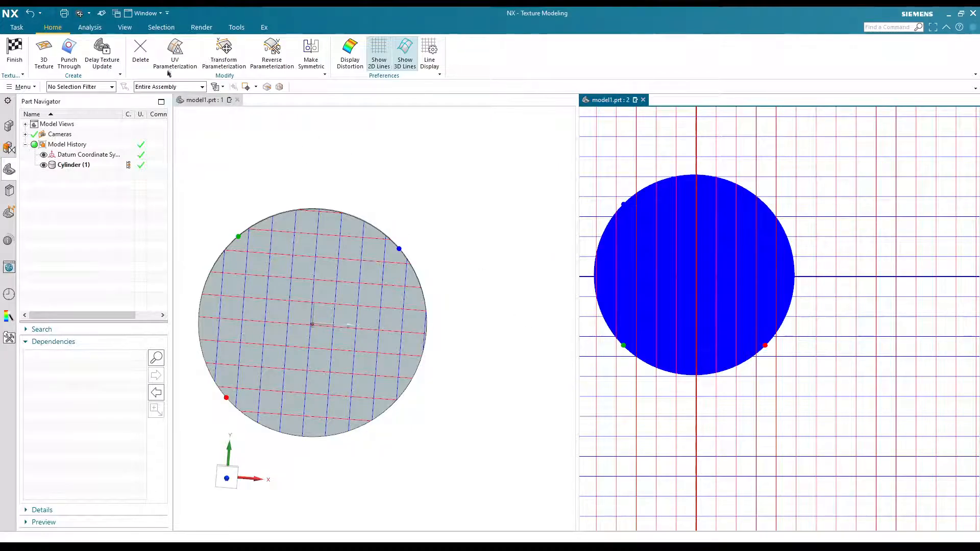
Start a 3D Texture and load the desktop image 5PORTRAIT-PLASTER.png as its source
click(44, 64)
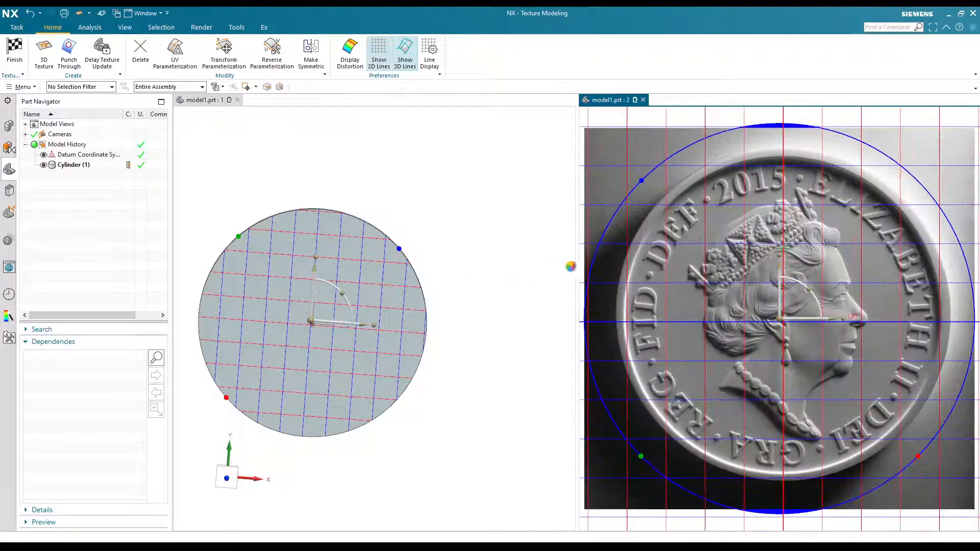
click(532, 145)
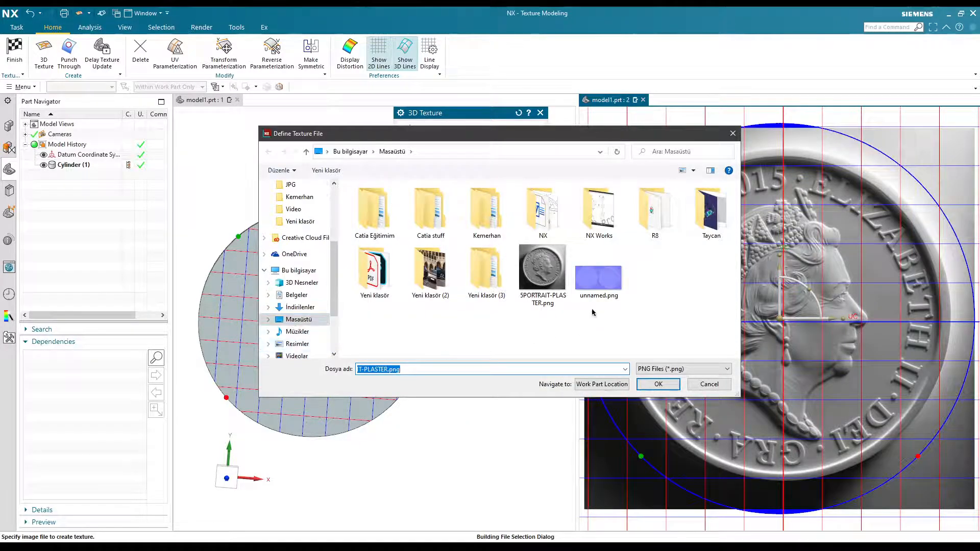
click(541, 268)
click(695, 368)
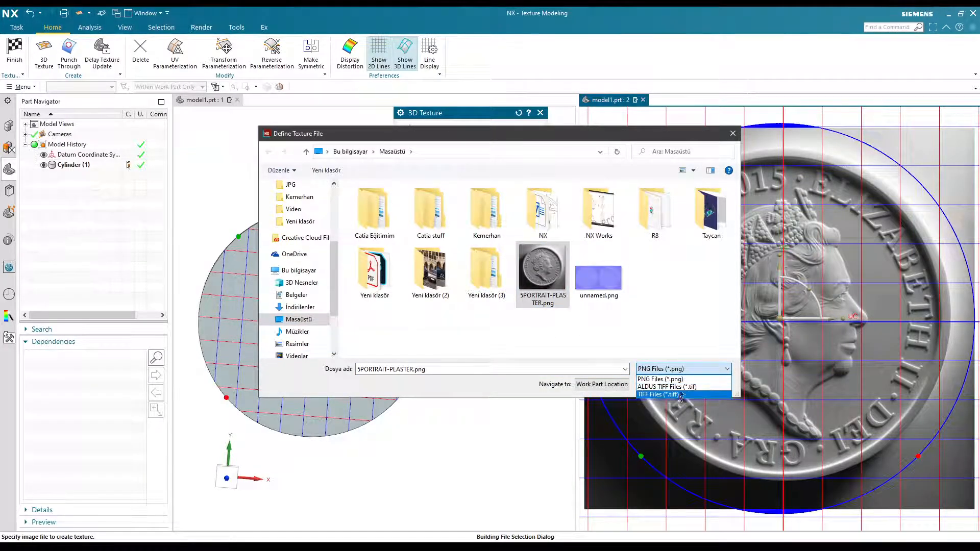
click(664, 379)
double_click(542, 268)
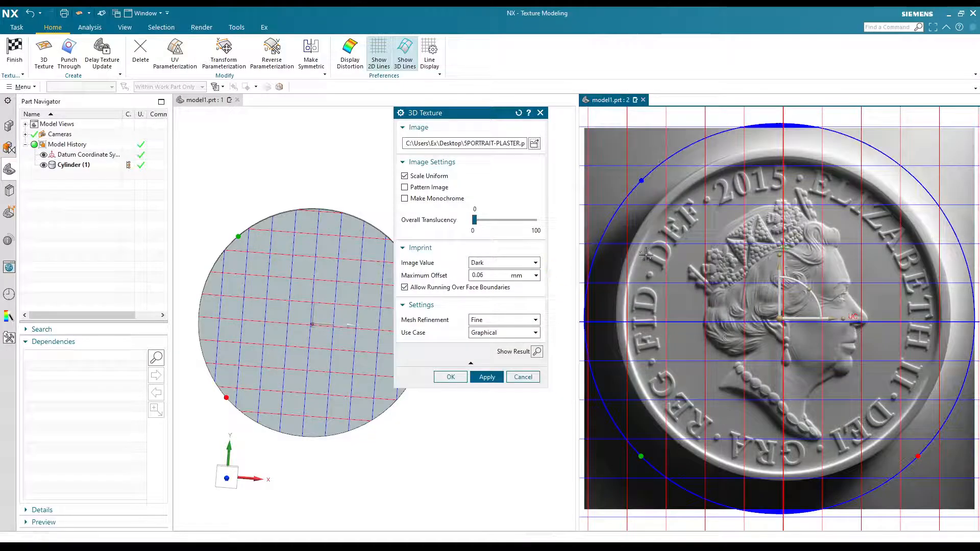
Stop the premature texture calculation, then enlarge and reposition the image so the coin's rim fits the circular face boundary
scroll(723, 306, down, 4)
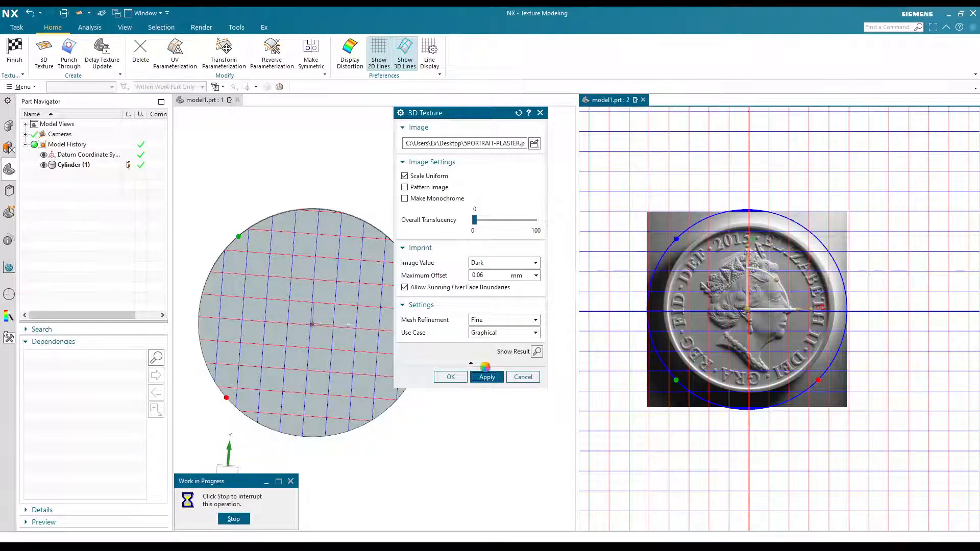
click(232, 519)
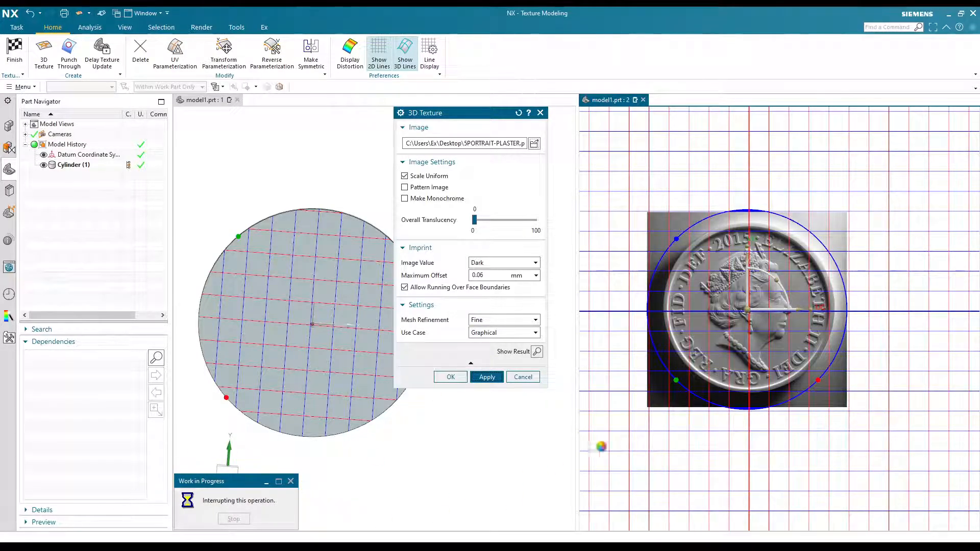
scroll(735, 311, up, 3)
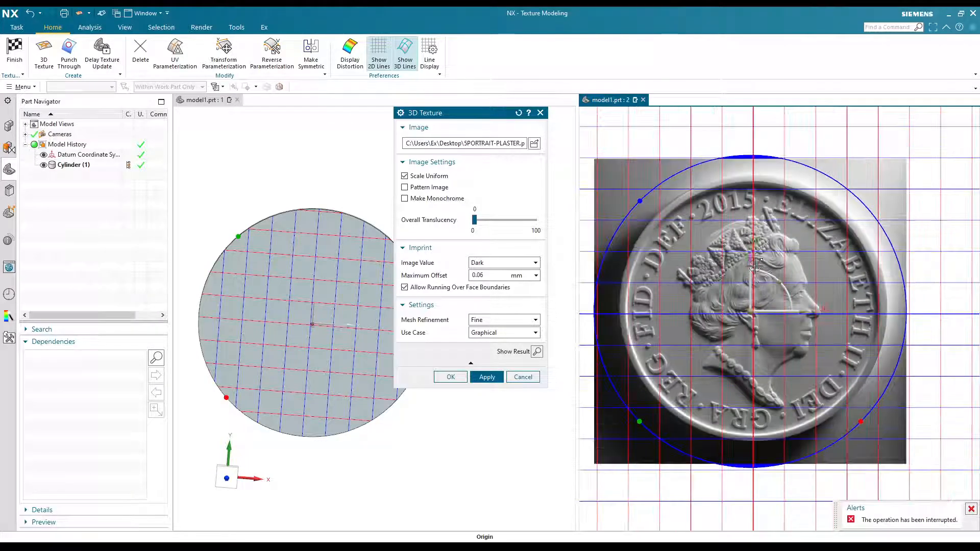
drag(753, 235, 756, 195)
drag(750, 305, 747, 315)
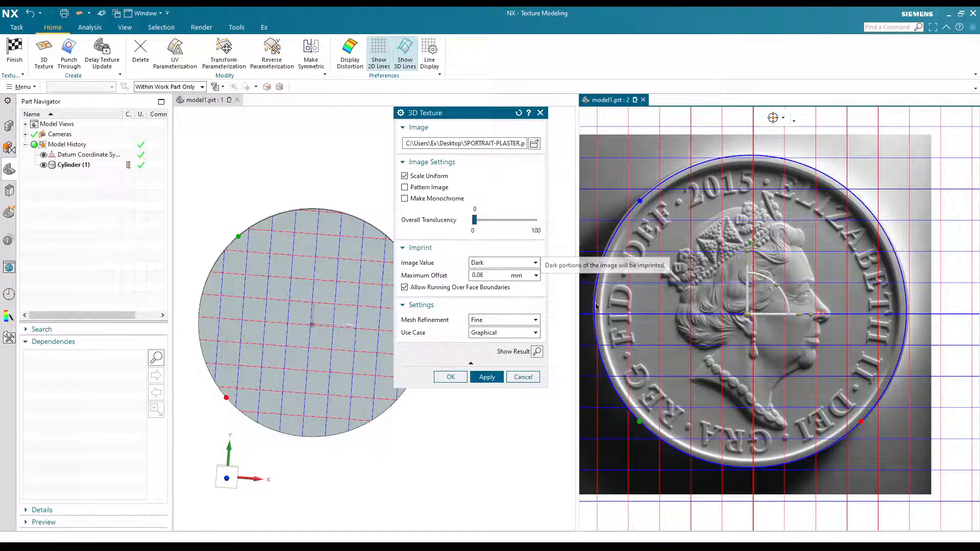
scroll(727, 307, up, 3)
scroll(726, 305, down, 3)
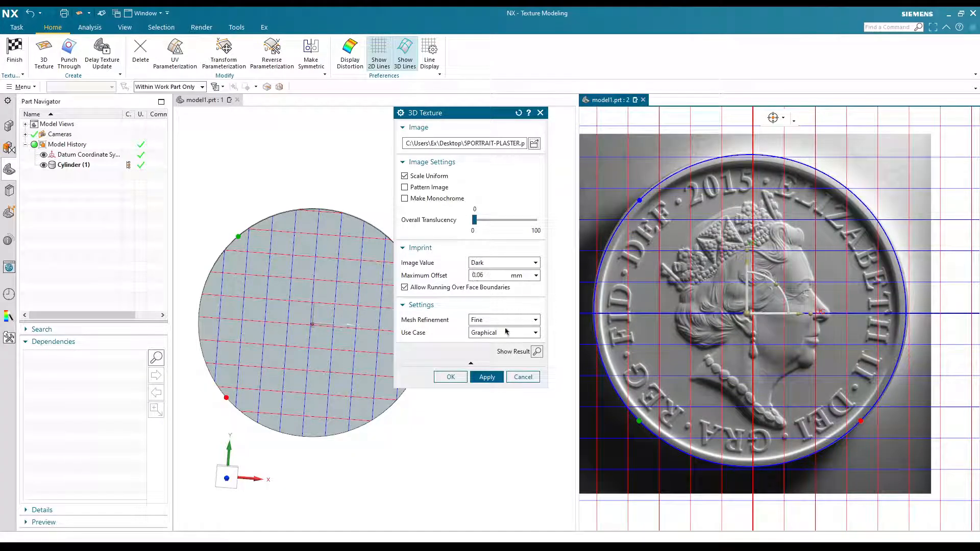
Apply the 3D Texture to the disc face with Dark image value, 0.06 mm maximum offset and Fine mesh refinement, and close the command
click(481, 378)
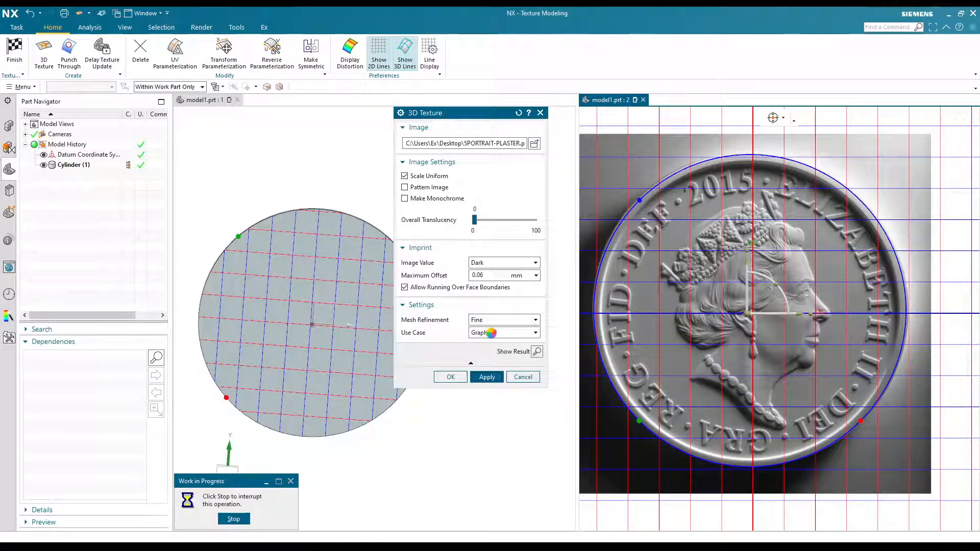
click(236, 537)
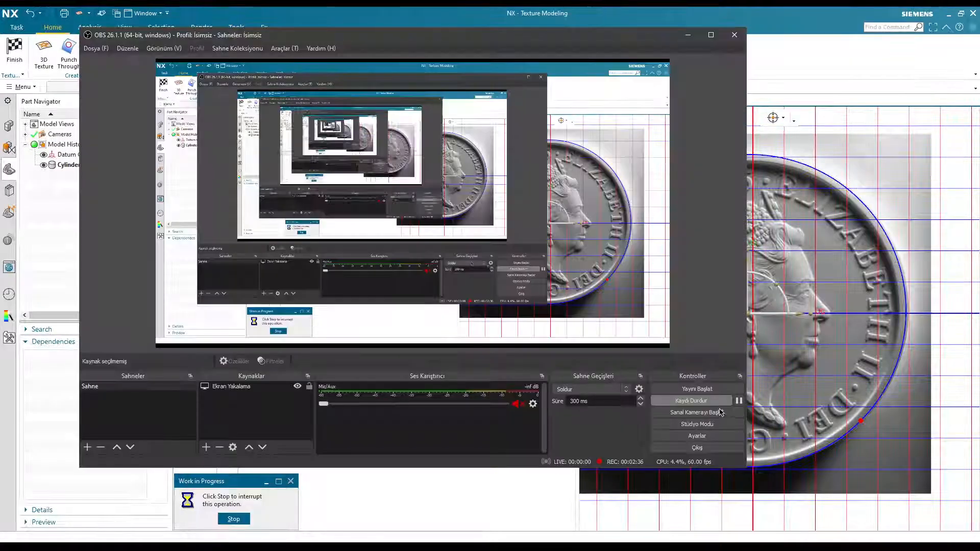
click(739, 401)
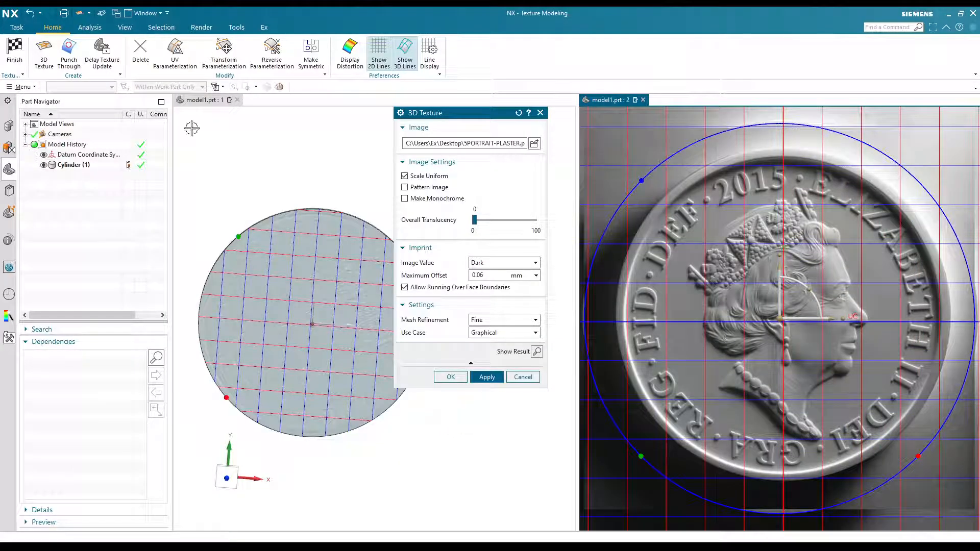
middle_drag(298, 307, 342, 290)
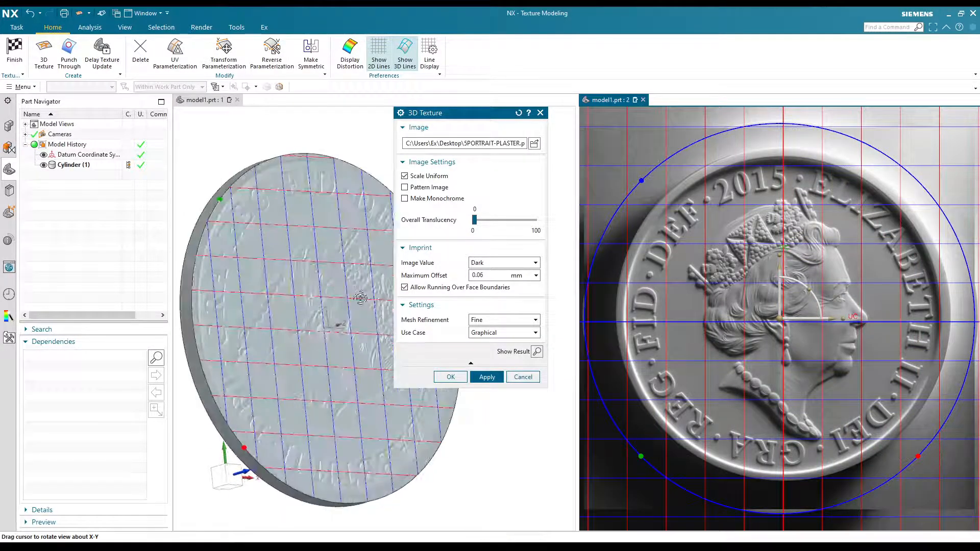
click(451, 377)
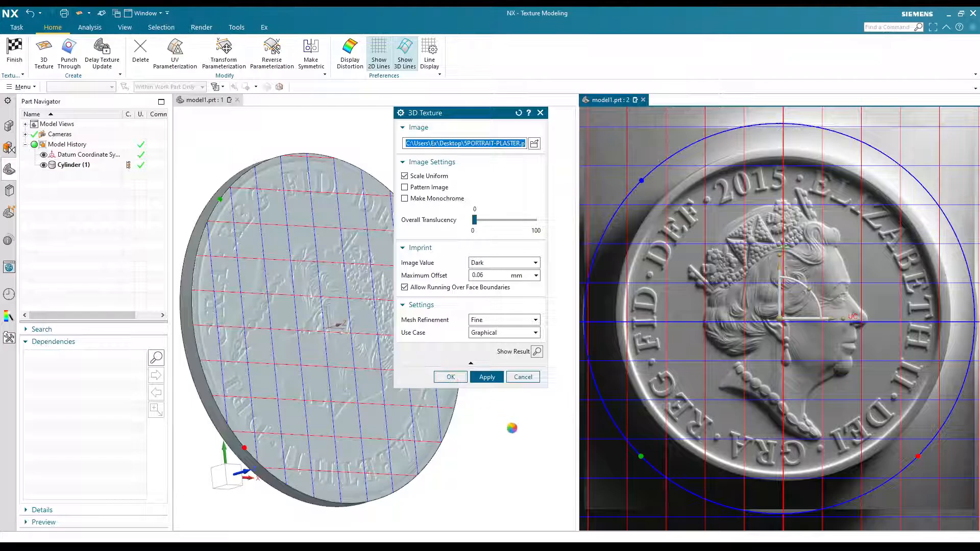
click(233, 519)
click(490, 291)
click(522, 377)
Hide the original cylinder and finish the texture modeling task
middle_drag(408, 293, 387, 293)
click(45, 166)
scroll(247, 279, down, 2)
middle_drag(247, 280, 306, 248)
click(14, 51)
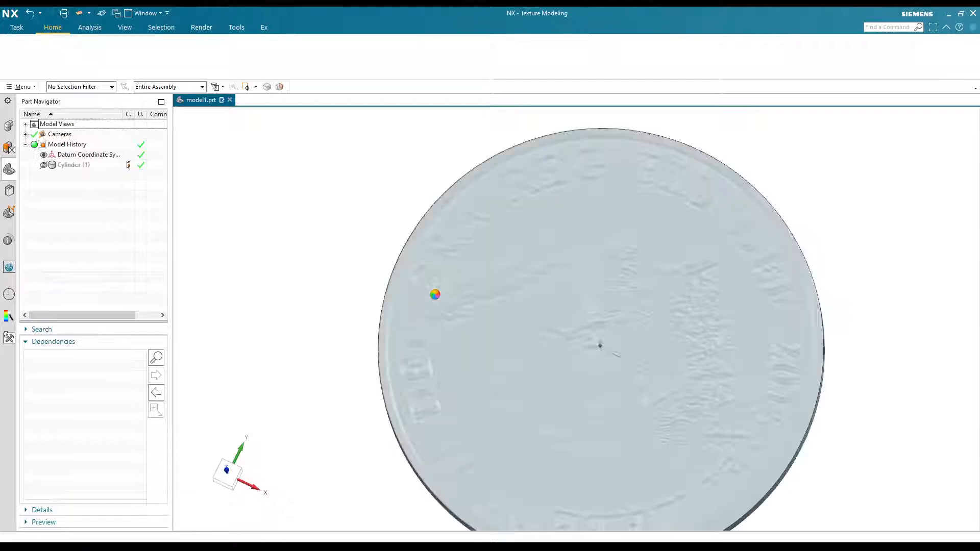
Tilt the textured coin to show its relief and set the display style to Shaded with Edges
middle_drag(691, 300, 672, 388)
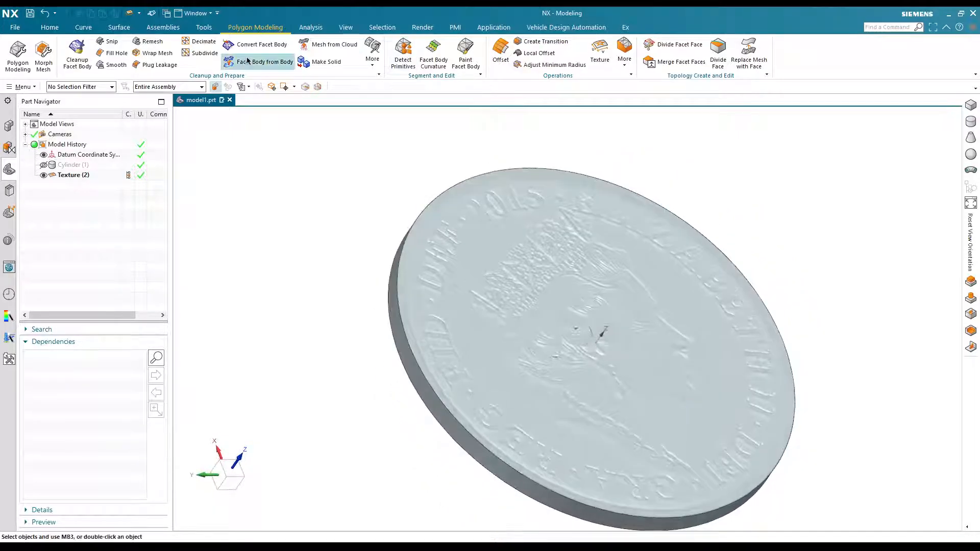
click(345, 27)
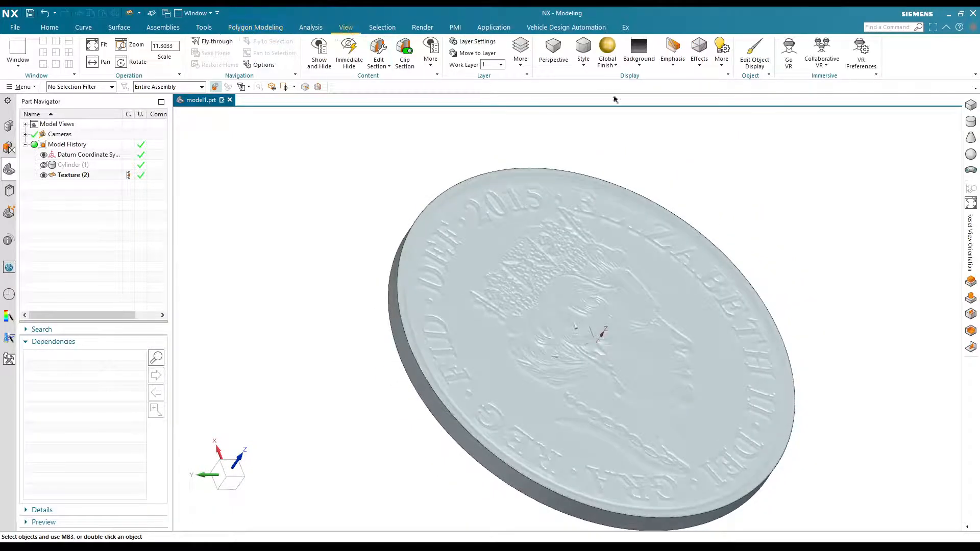
click(583, 57)
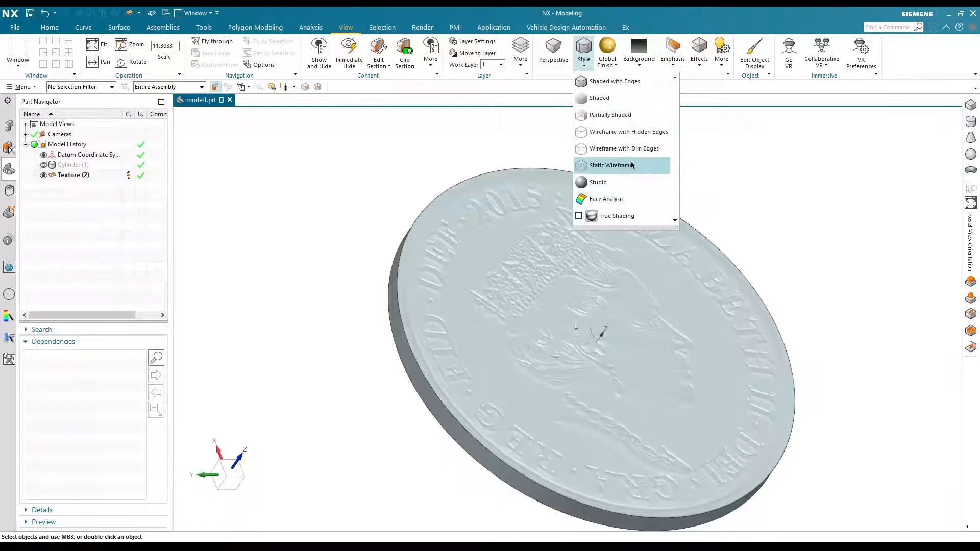
click(626, 86)
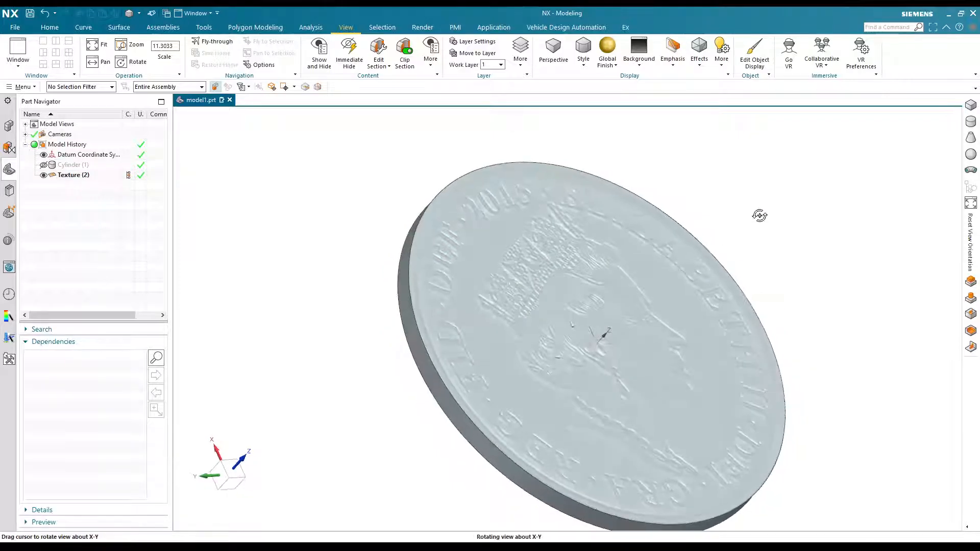
Try the Face Analysis display style on the textured coin, then switch away from it
click(583, 56)
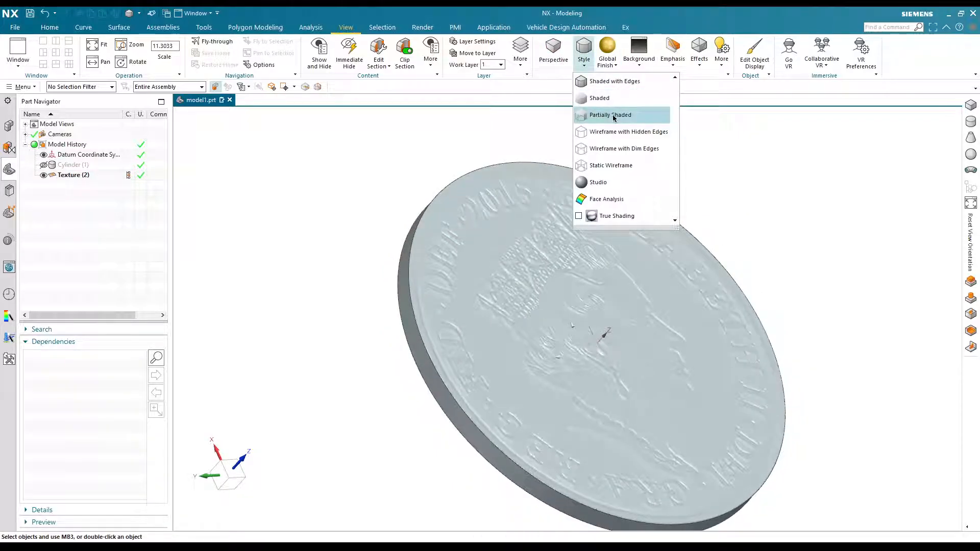
click(604, 199)
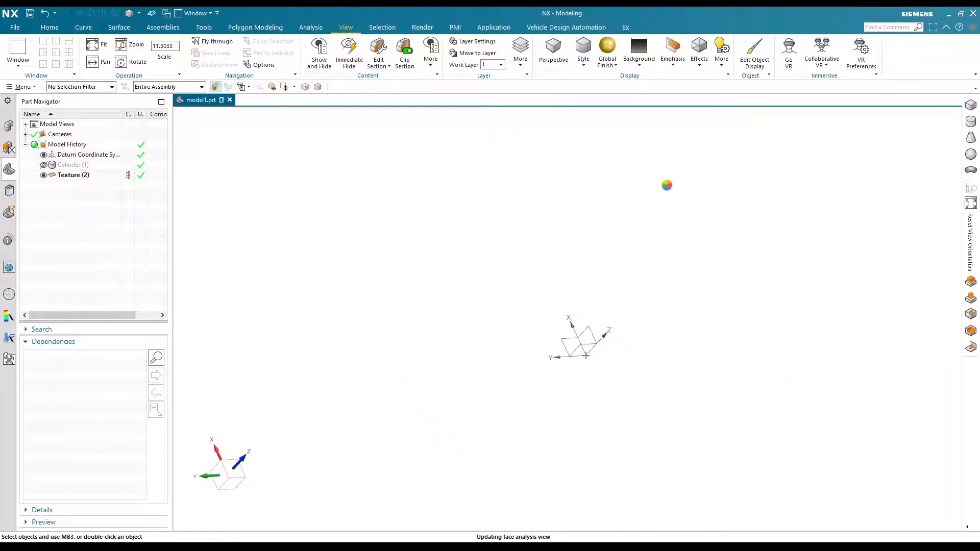
middle_drag(730, 199, 729, 210)
right_click(728, 208)
click(710, 191)
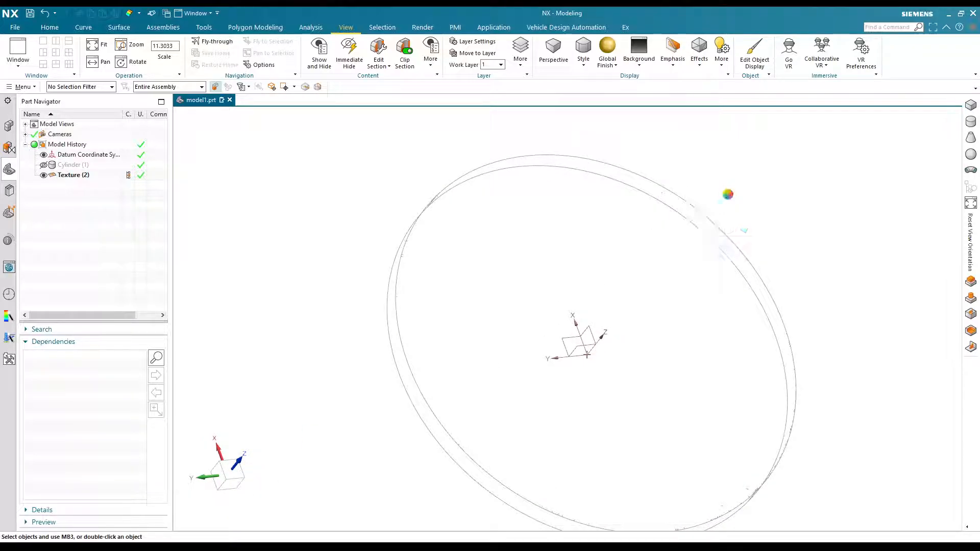
Return the textured coin's display style to Shaded with Edges
click(25, 134)
click(26, 134)
click(588, 67)
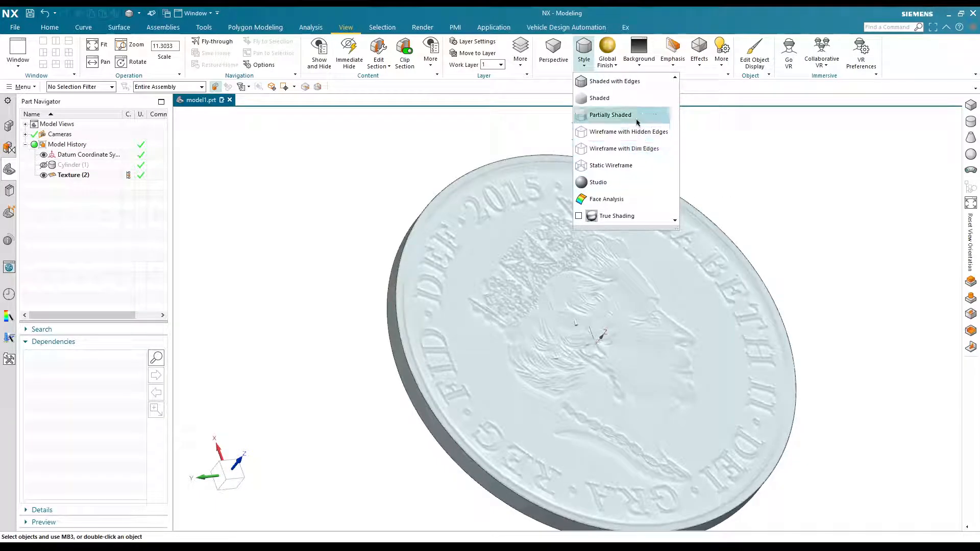
click(634, 83)
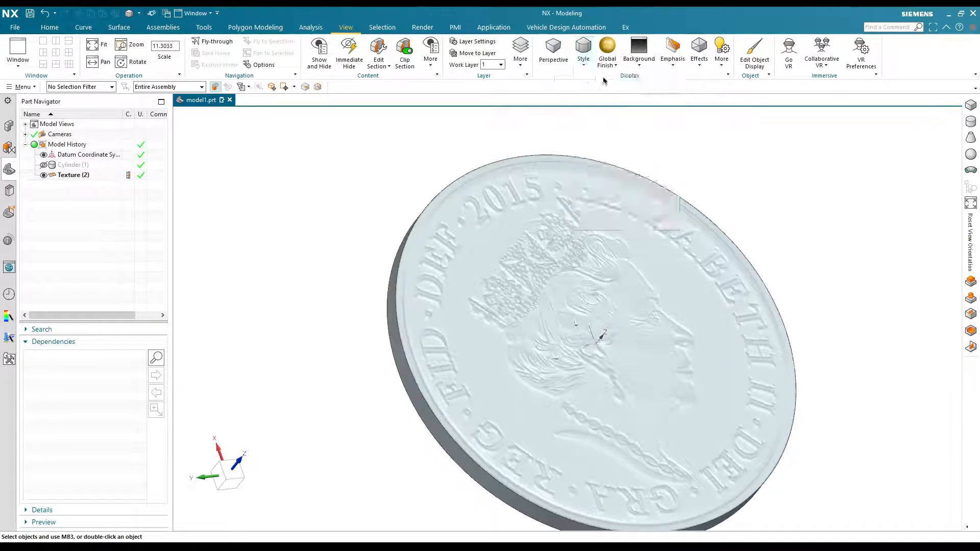
Turn on the Facet Edges display effect and examine the facet mesh on the coin's face and rim up close
click(698, 67)
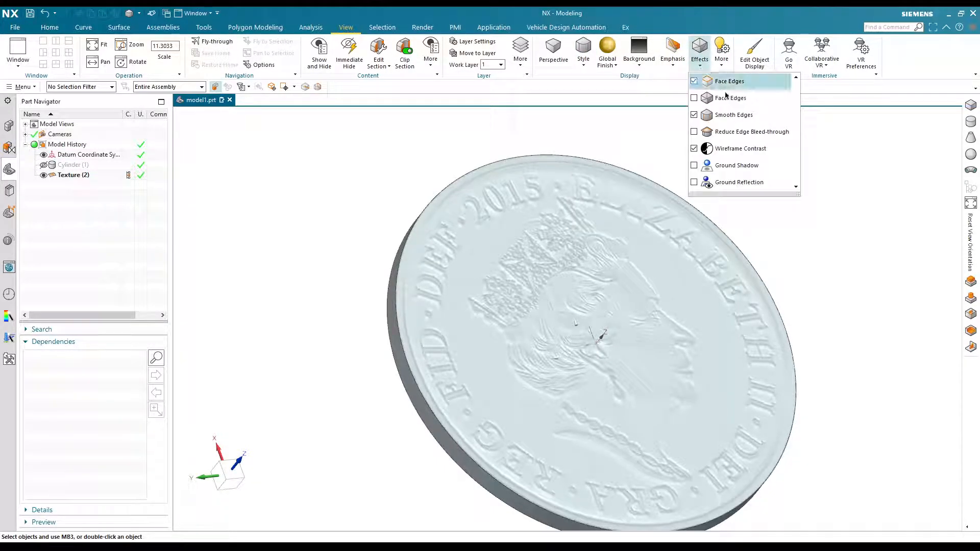
click(693, 98)
middle_drag(753, 219, 829, 180)
scroll(557, 261, up, 5)
middle_drag(561, 264, 470, 307)
scroll(561, 221, down, 3)
scroll(554, 221, up, 6)
middle_drag(650, 365, 556, 252)
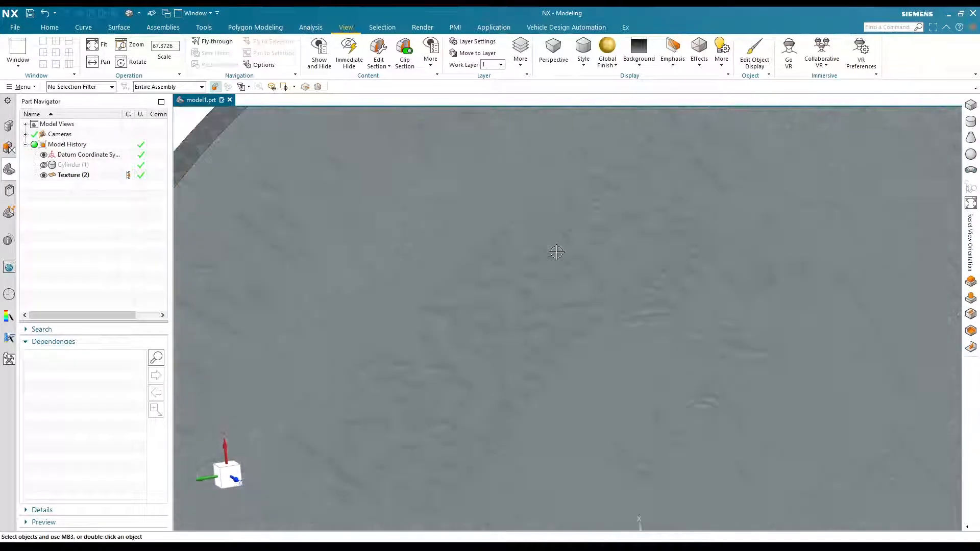
scroll(561, 255, down, 10)
scroll(653, 230, up, 3)
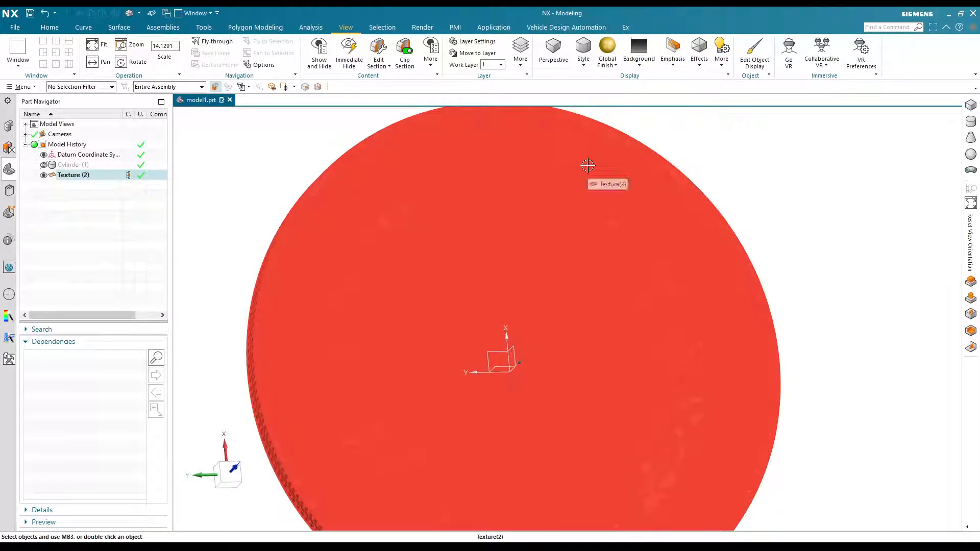
Turn off the Facet Edges display effect and view the whole coin relief at an angle
key(ctrl+j)
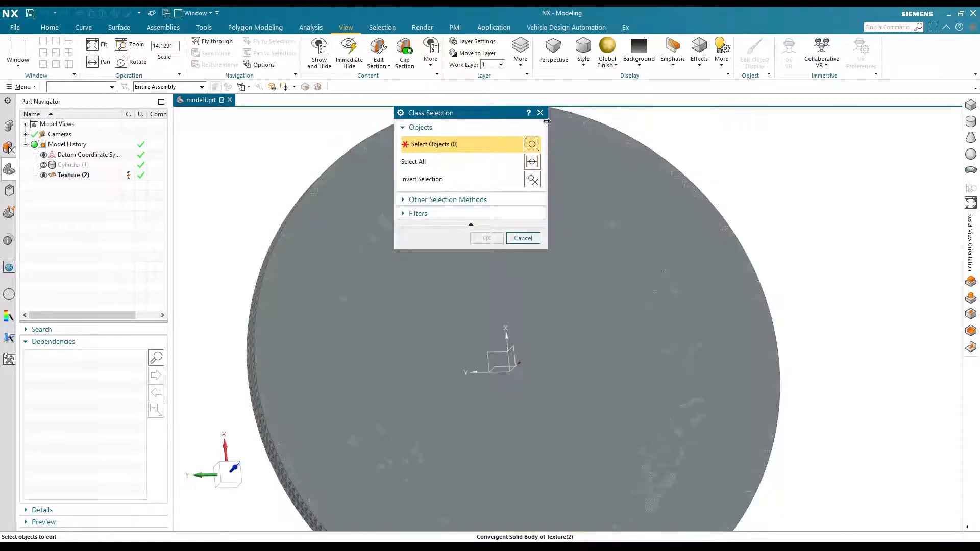
click(540, 113)
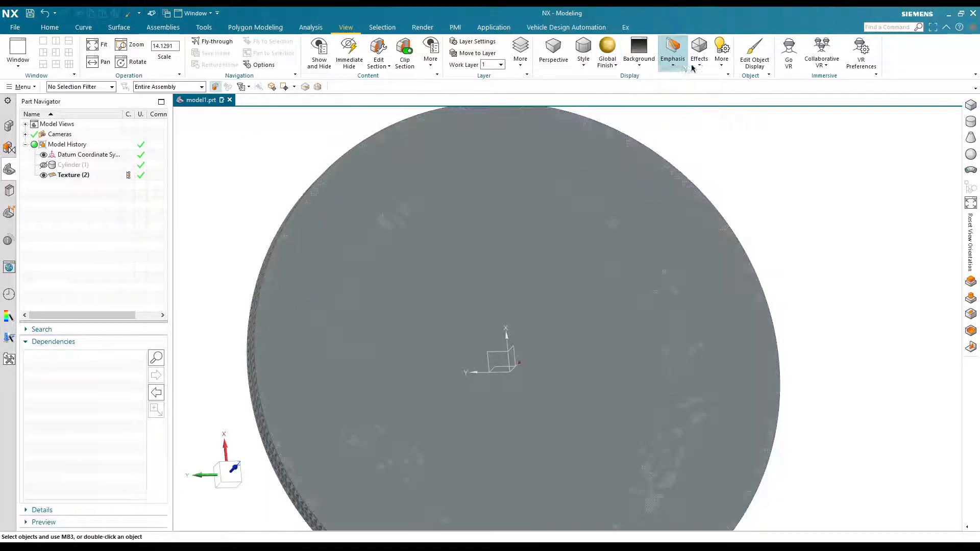
click(699, 56)
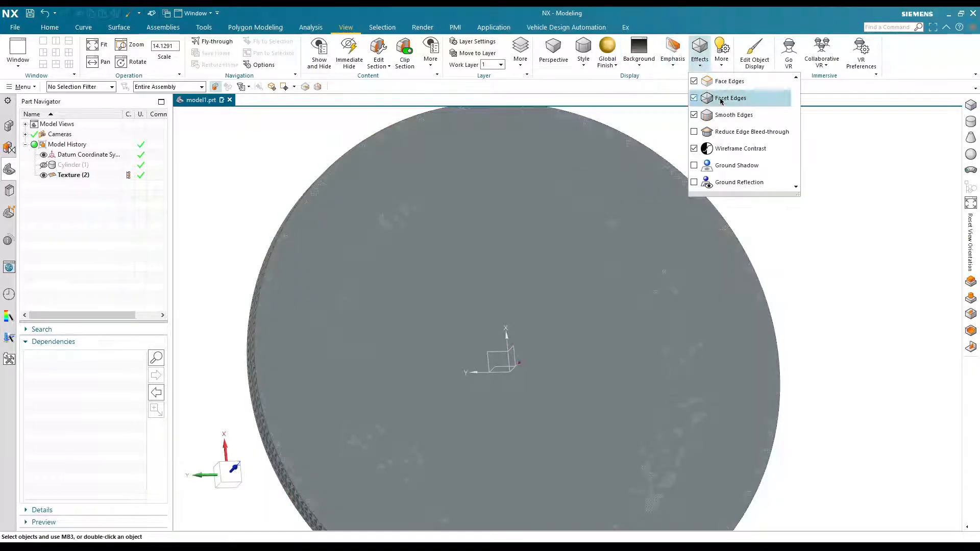
click(694, 98)
scroll(605, 145, down, 2)
middle_drag(707, 273, 711, 260)
scroll(765, 289, up, 1)
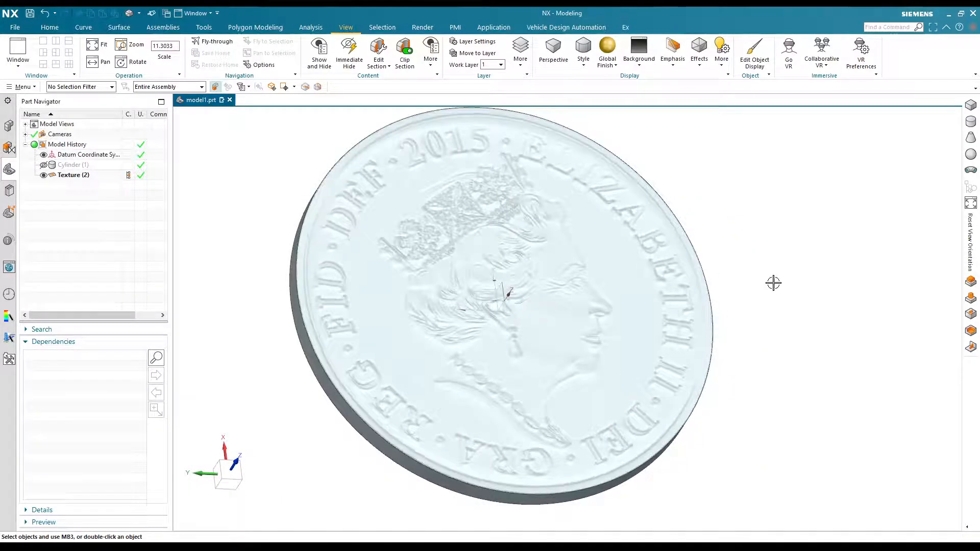